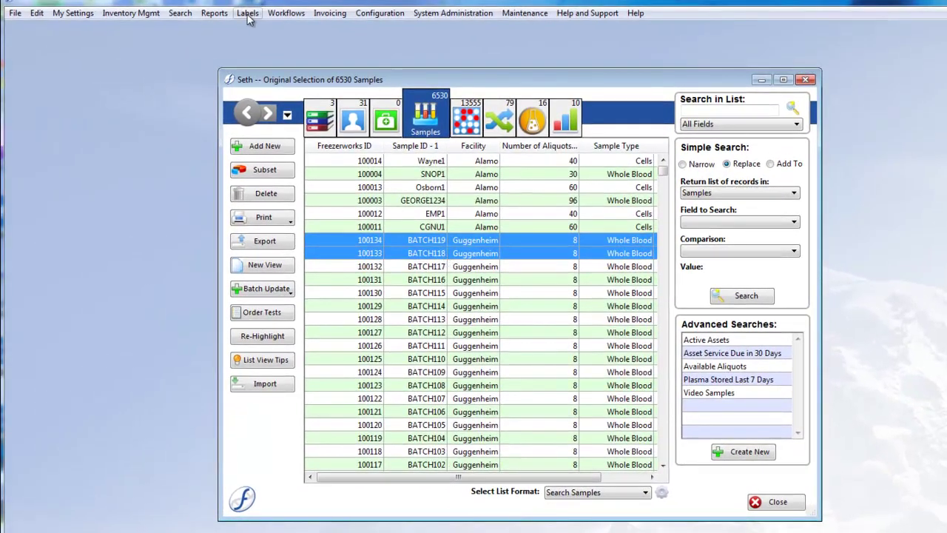
Set up label printing for the highlighted BATCH119 and BATCH118 samples with the Video Label format and the ZDesigner ZD620 printer.
{"action": "left_click", "coordinate": [249, 15]}
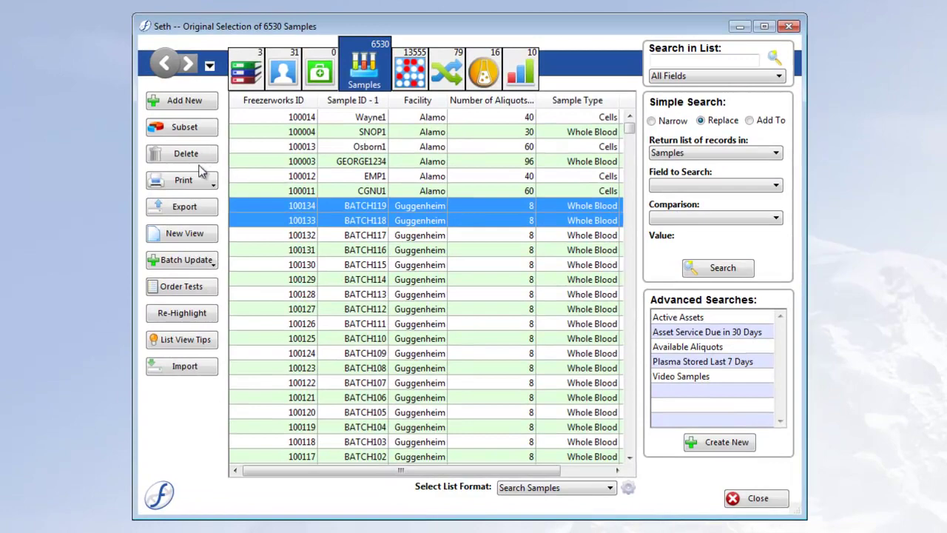
{"action": "left_click", "coordinate": [200, 182]}
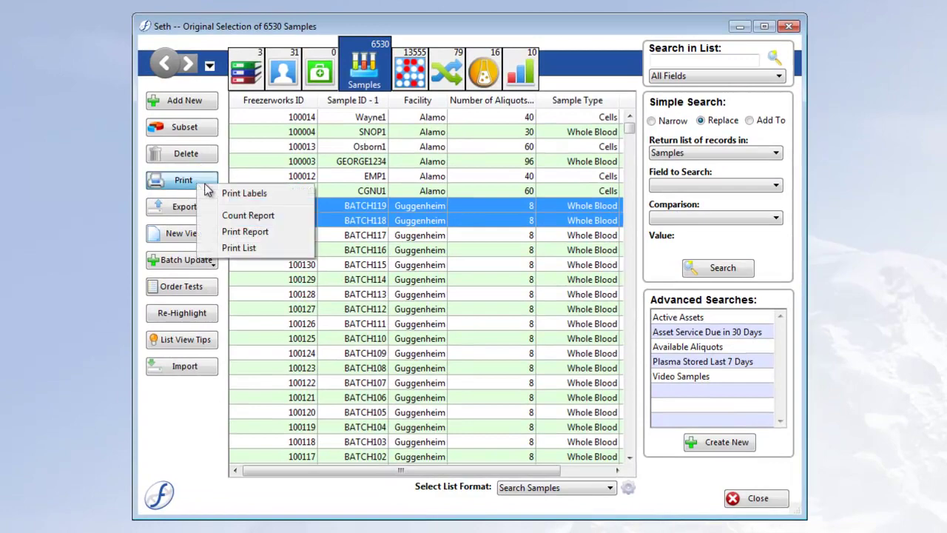
{"action": "left_click", "coordinate": [250, 194]}
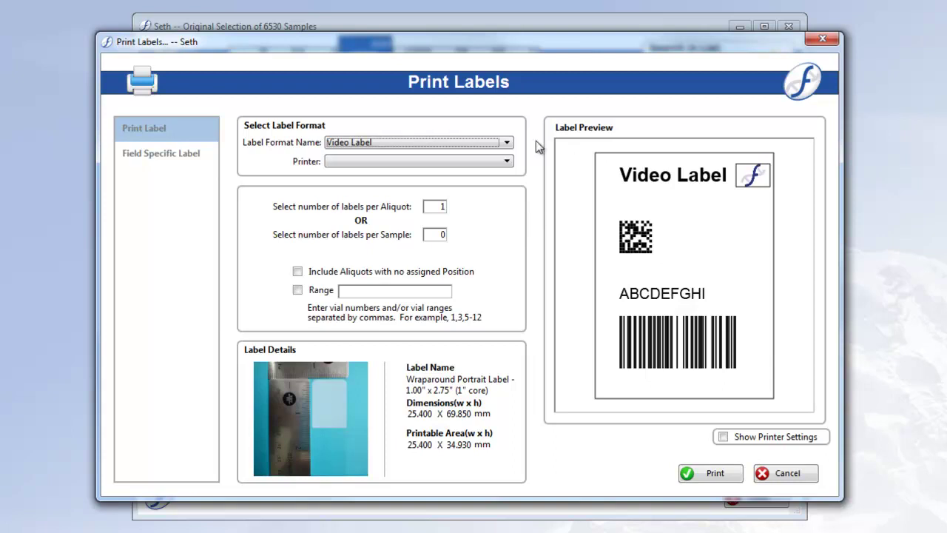
{"action": "left_click", "coordinate": [494, 143]}
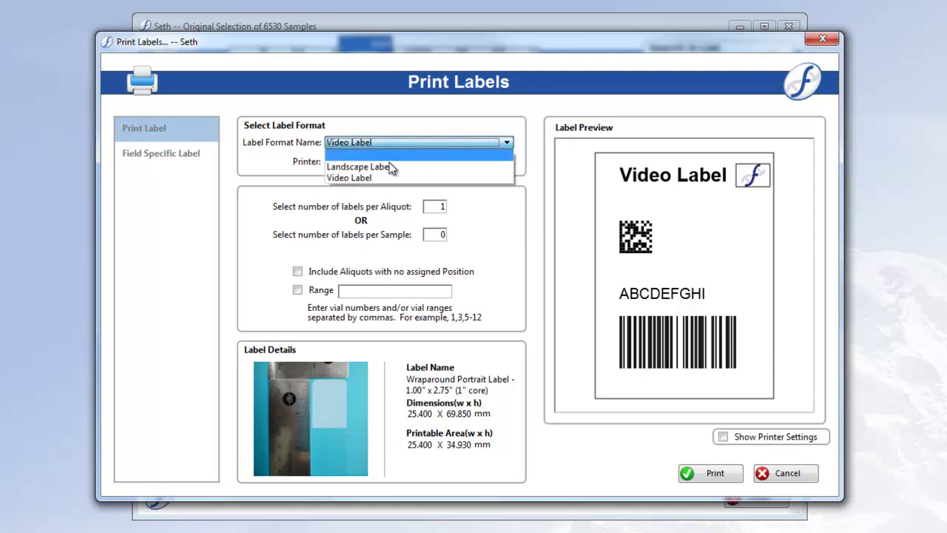
{"action": "left_click", "coordinate": [378, 178]}
{"action": "left_click", "coordinate": [449, 162]}
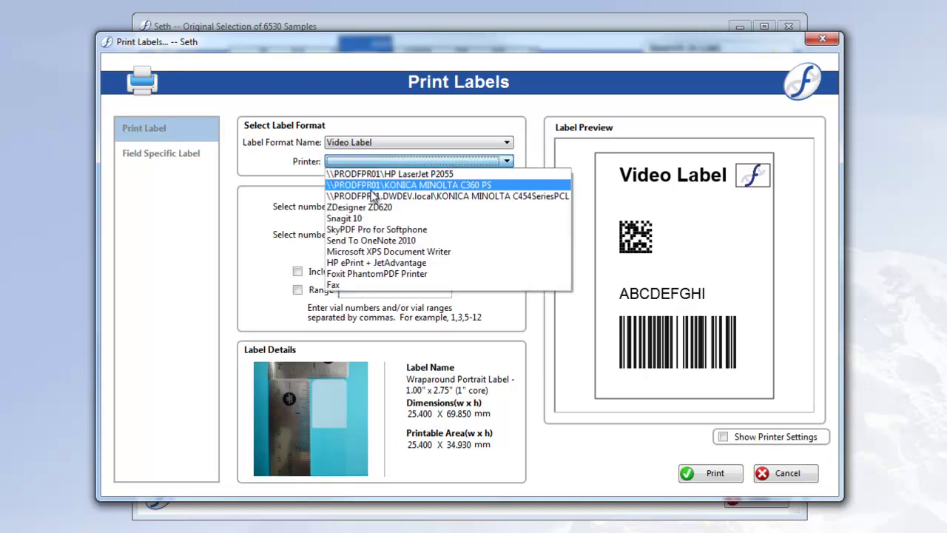
{"action": "left_click", "coordinate": [363, 209]}
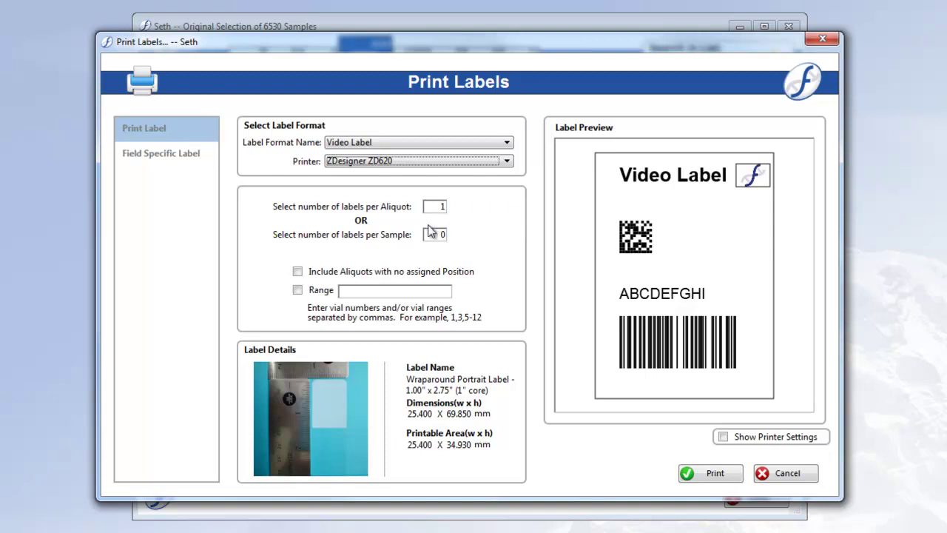
Try a per-sample label quantity, setting the number of labels per sample to 1 and then 2.
{"action": "double_click", "coordinate": [435, 234]}
{"action": "type", "text": "1"}
{"action": "double_click", "coordinate": [434, 206]}
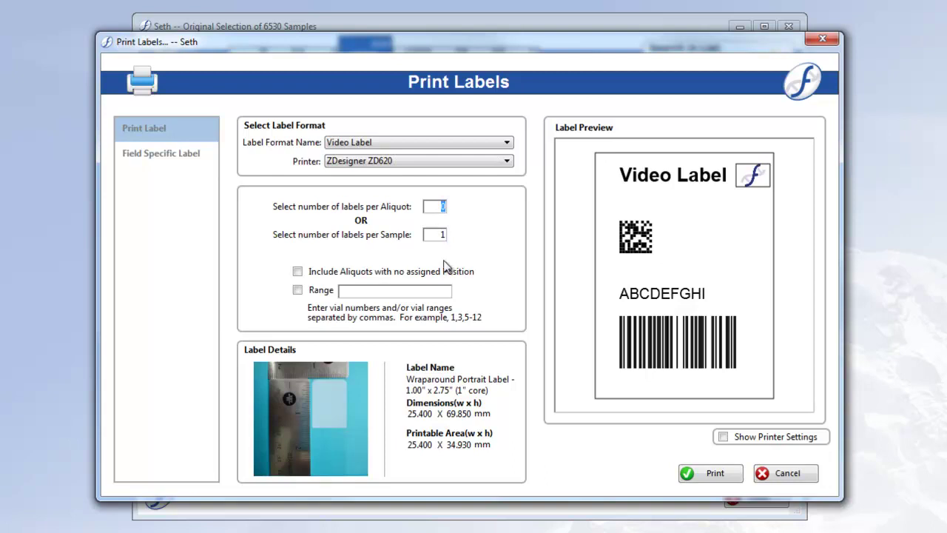
{"action": "double_click", "coordinate": [439, 235]}
{"action": "type", "text": "2"}
Set the quantity to 1 label per aliquot and include aliquots with no assigned position.
{"action": "double_click", "coordinate": [434, 207]}
{"action": "type", "text": "1"}
{"action": "key", "text": "Tab"}
{"action": "left_click", "coordinate": [298, 272]}
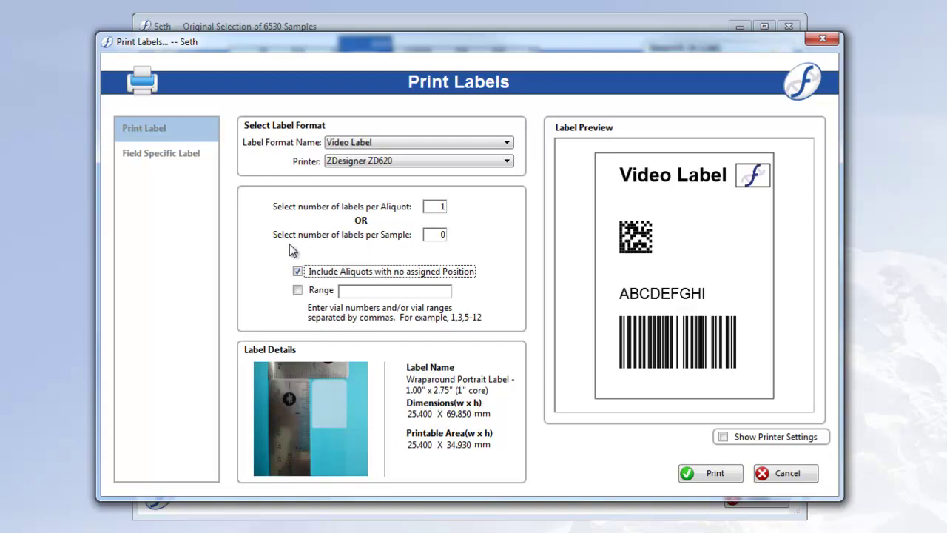
Restrict the labels to the vial range 1-4 and print them.
{"action": "left_click", "coordinate": [363, 294]}
{"action": "type", "text": "1"}
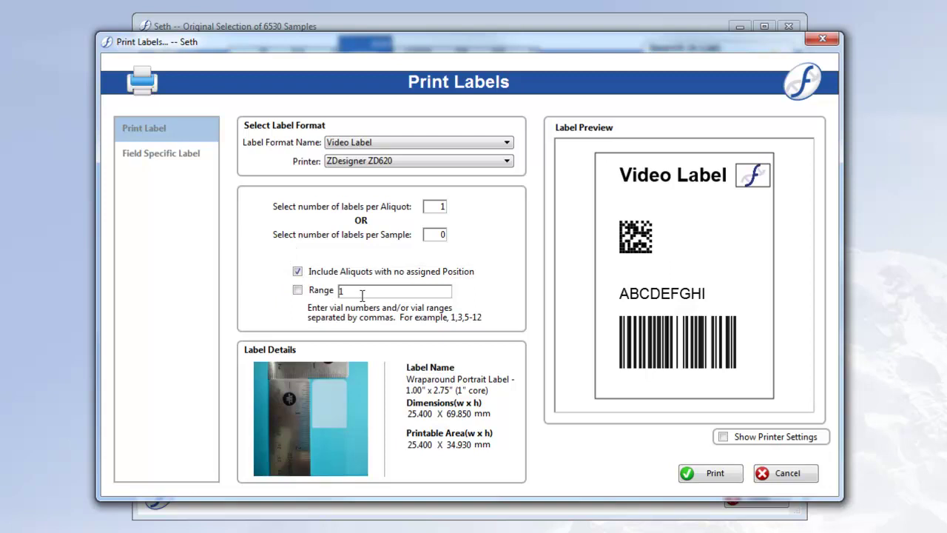
{"action": "type", "text": "-4"}
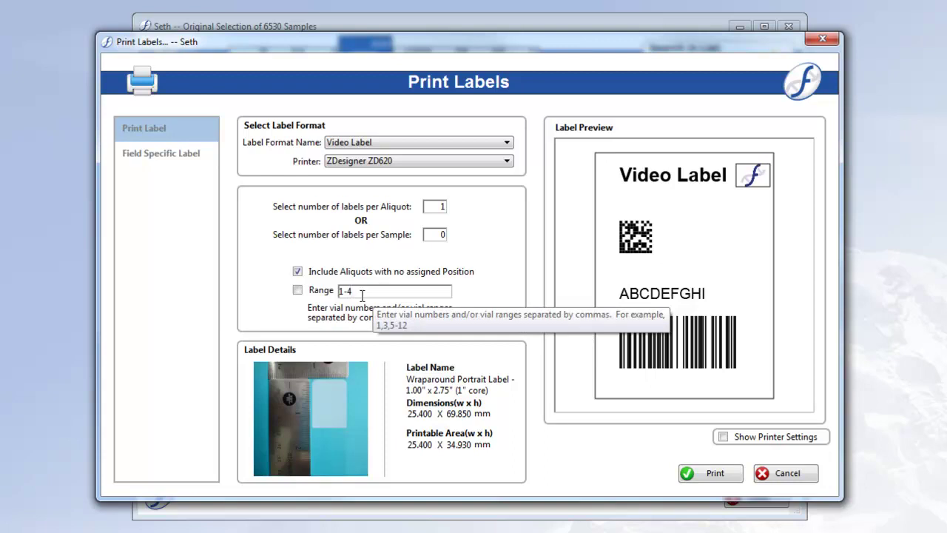
{"action": "left_click", "coordinate": [297, 290]}
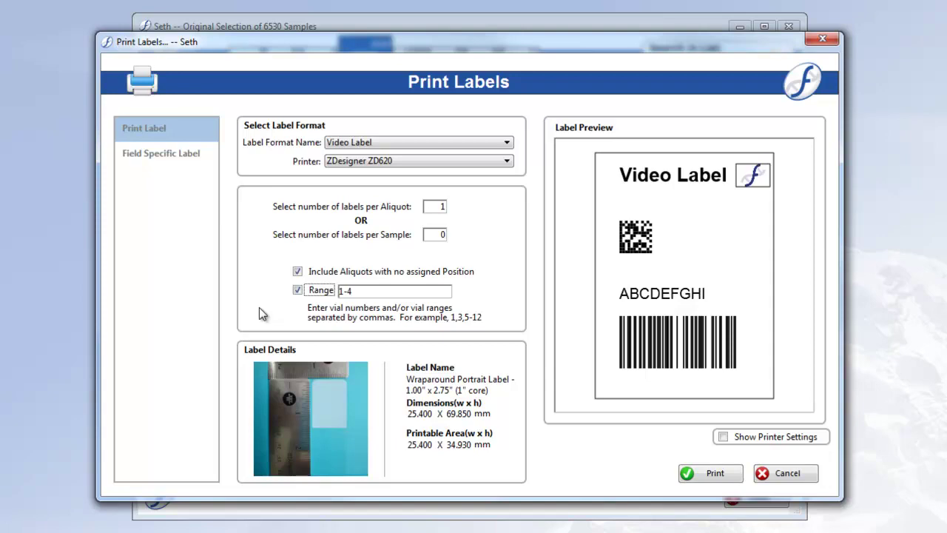
{"action": "left_click", "coordinate": [722, 477]}
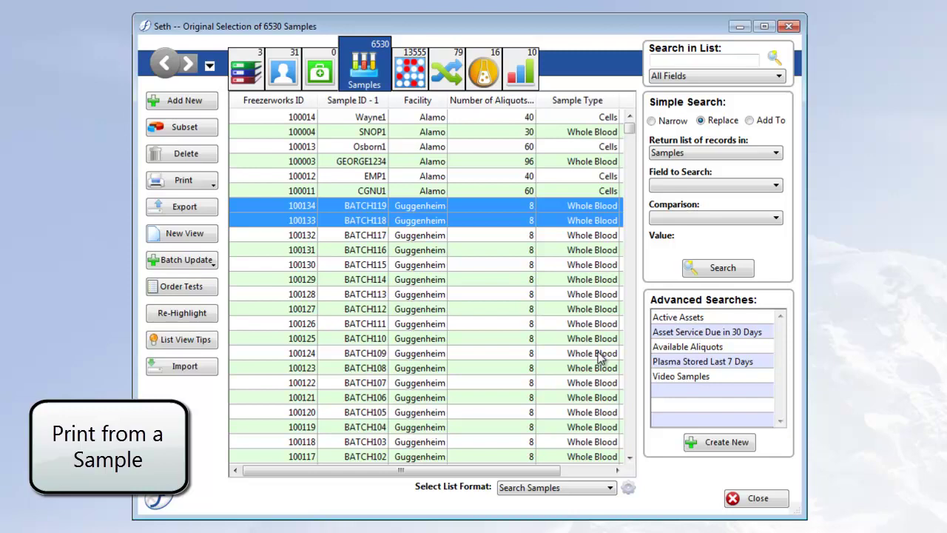
Open the record of sample BATCH117 and select its aliquots 1 to 3.
{"action": "double_click", "coordinate": [422, 235]}
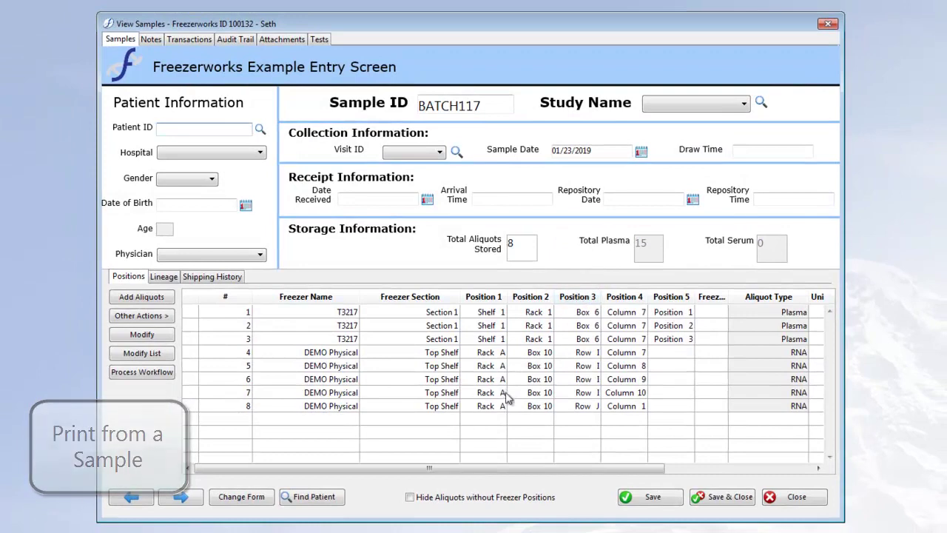
{"action": "left_click", "coordinate": [373, 316]}
{"action": "left_click", "coordinate": [373, 340], "text": "shift"}
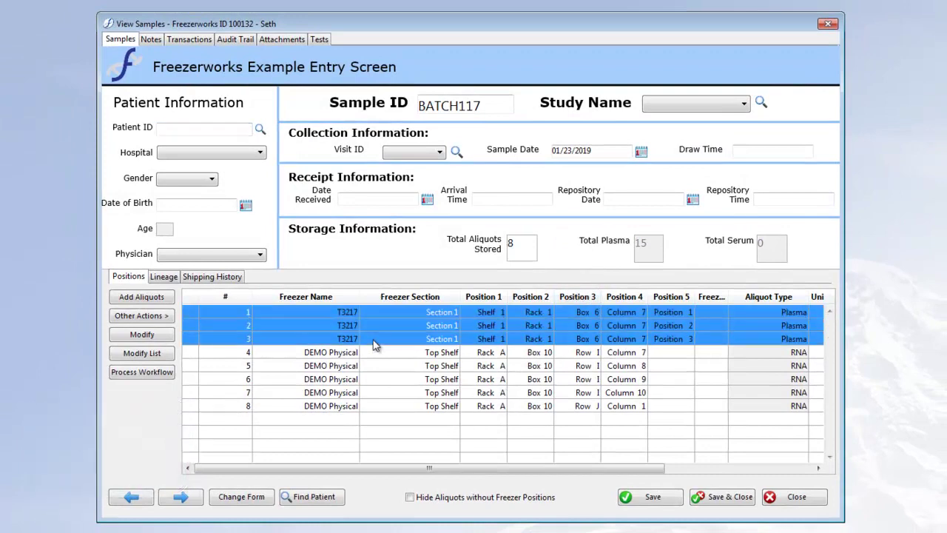
Print labels for the selected aliquots of BATCH117 on the ZDesigner ZD620 printer.
{"action": "left_click", "coordinate": [141, 316]}
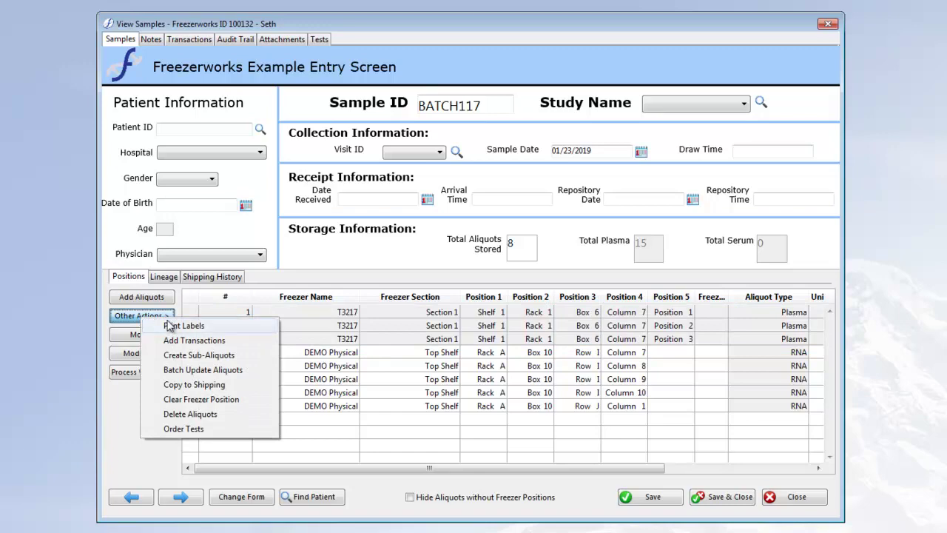
{"action": "left_click", "coordinate": [172, 326]}
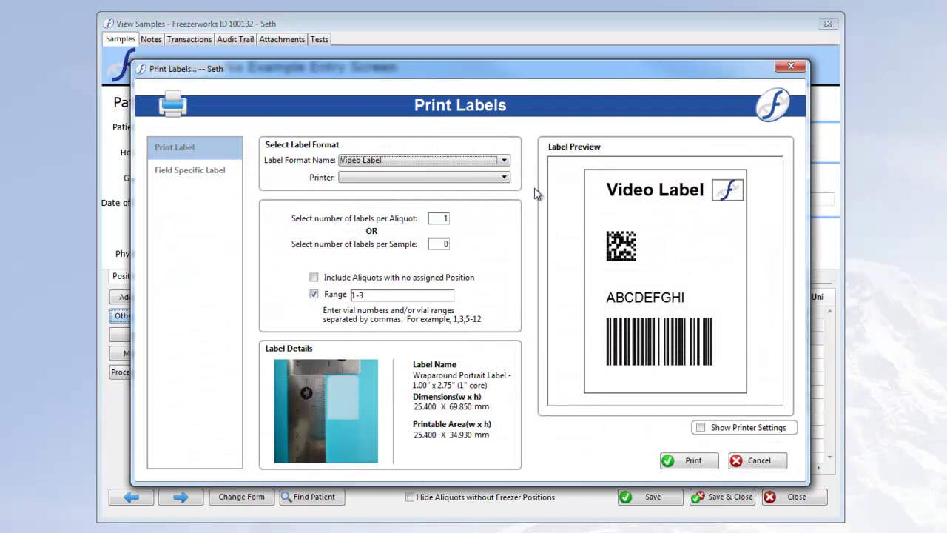
{"action": "left_click", "coordinate": [473, 181]}
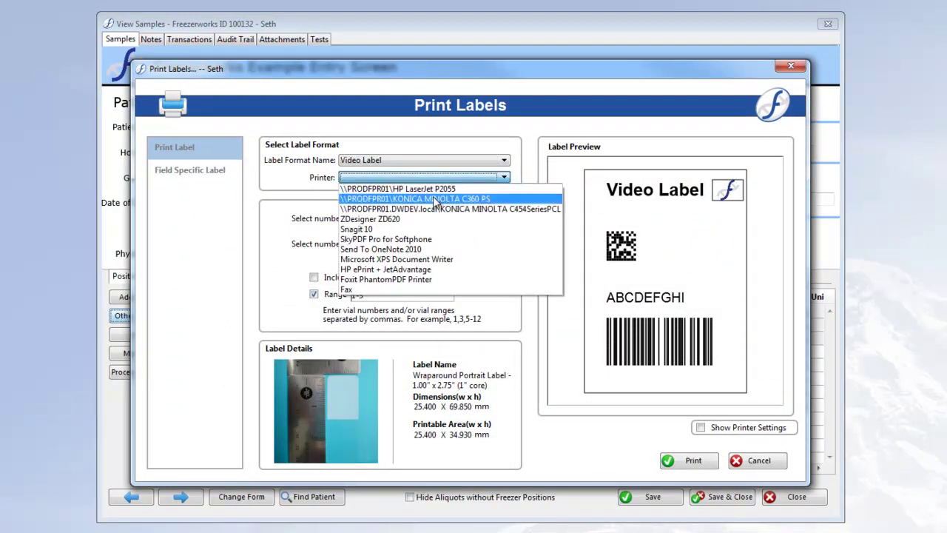
{"action": "left_click", "coordinate": [394, 224]}
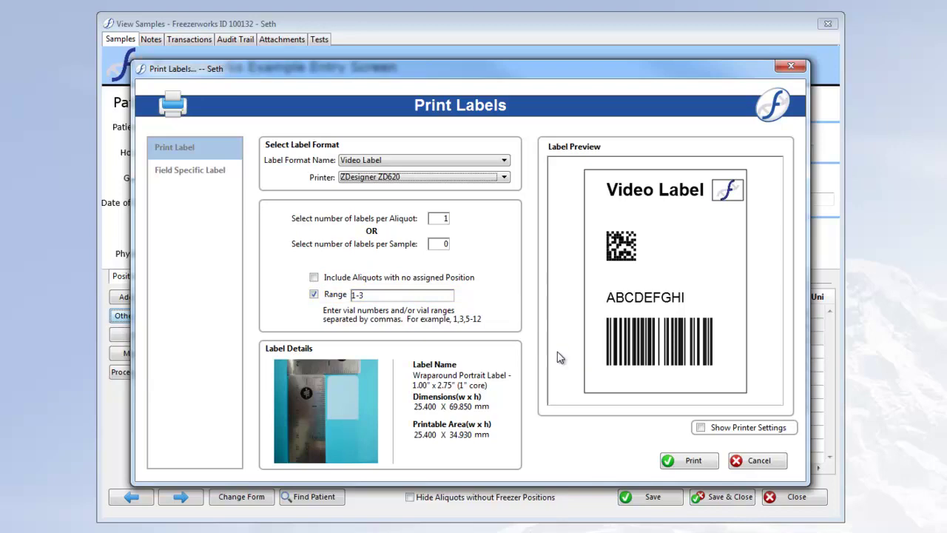
{"action": "left_click", "coordinate": [682, 460]}
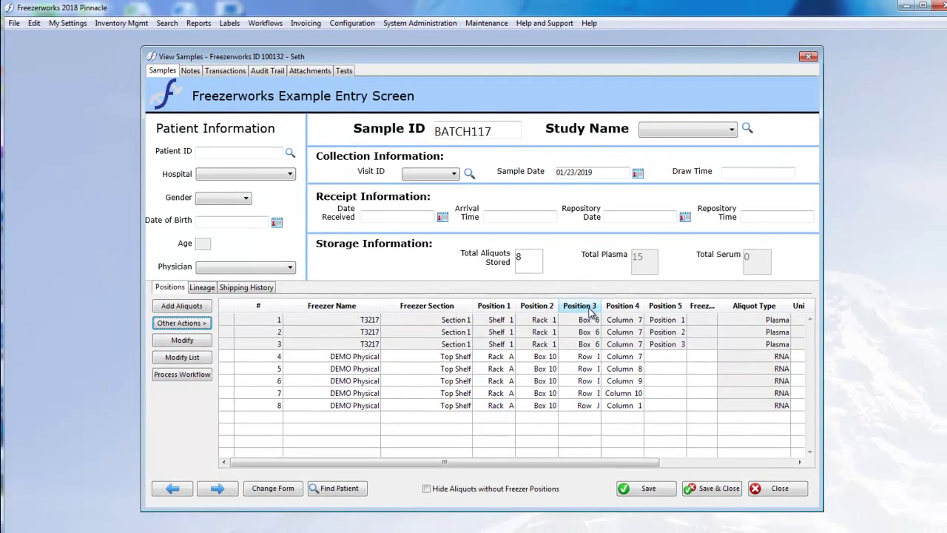
Open label printing for the whole sample record, enter the vial range 1, 2, and cancel the print setup.
{"action": "left_click", "coordinate": [234, 24]}
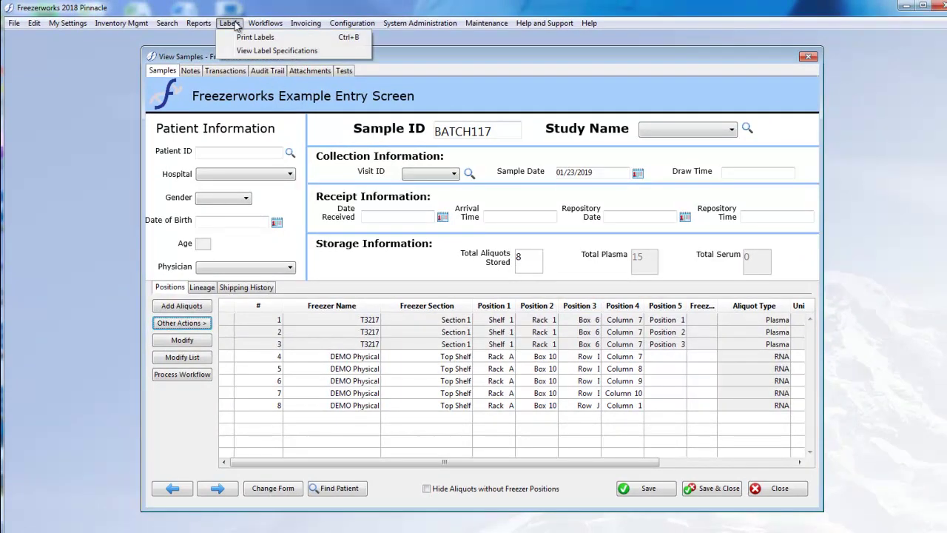
{"action": "left_click", "coordinate": [326, 39]}
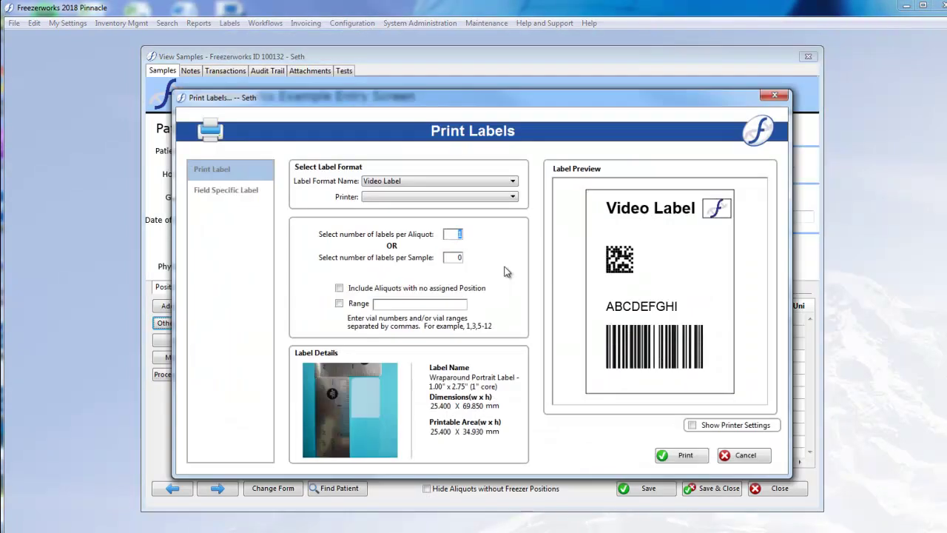
{"action": "left_click", "coordinate": [339, 304]}
{"action": "left_click", "coordinate": [404, 305]}
{"action": "type", "text": "1, 2"}
{"action": "key", "text": "shift+Tab"}
{"action": "key", "text": "space"}
{"action": "left_click", "coordinate": [753, 455]}
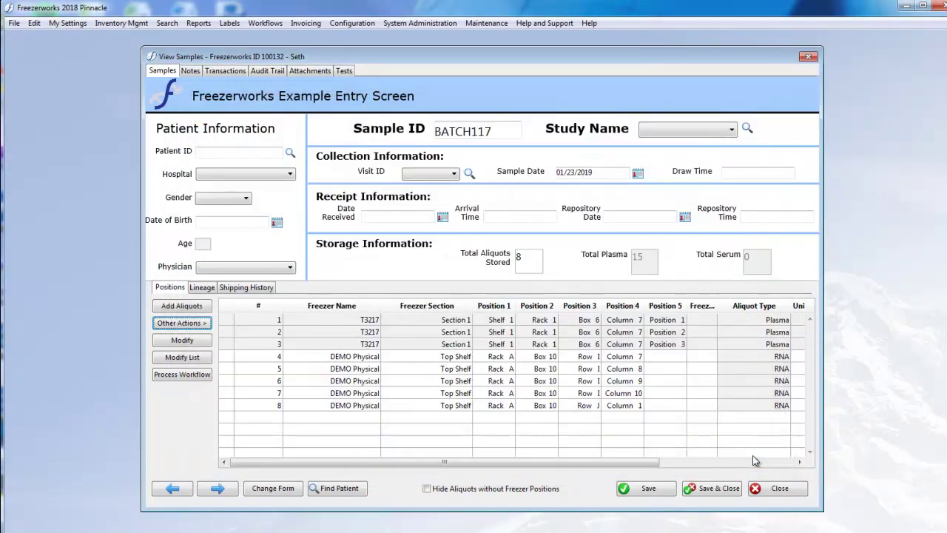
Close the sample record and select the aliquots with unique IDs 107206 to 107203 in the aliquot list.
{"action": "left_click", "coordinate": [771, 490]}
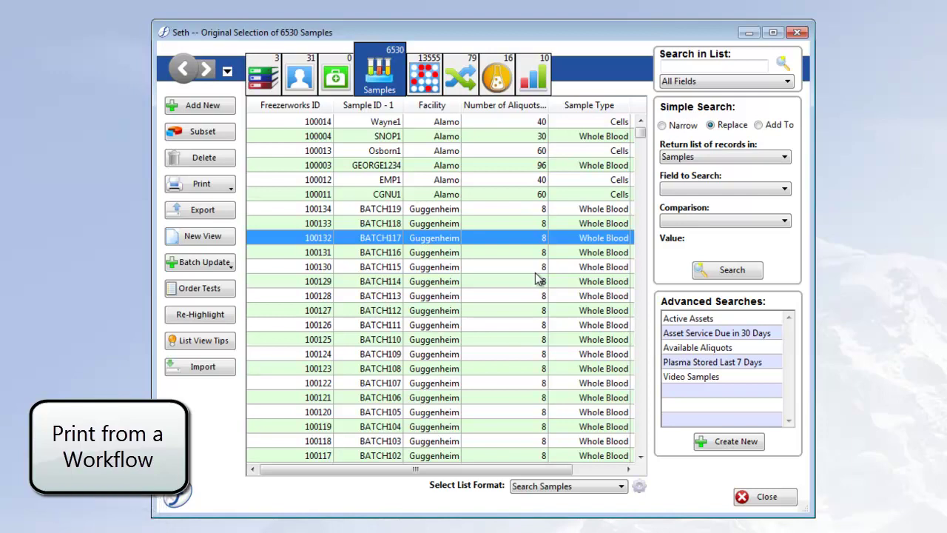
{"action": "left_click", "coordinate": [433, 79]}
{"action": "left_click", "coordinate": [429, 138]}
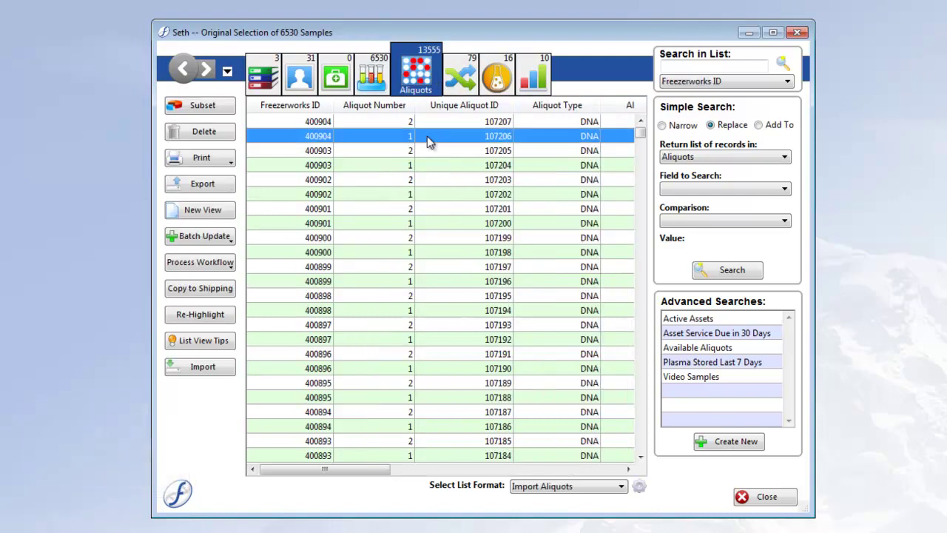
{"action": "left_click", "coordinate": [426, 180], "text": "shift"}
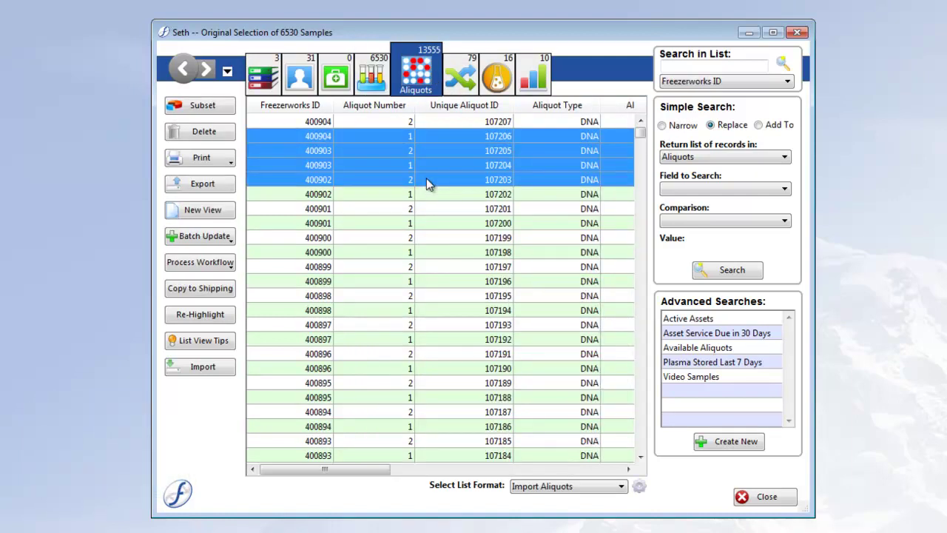
Start a Check Out workflow for the selected aliquots using the Video Flow template.
{"action": "left_click", "coordinate": [224, 262]}
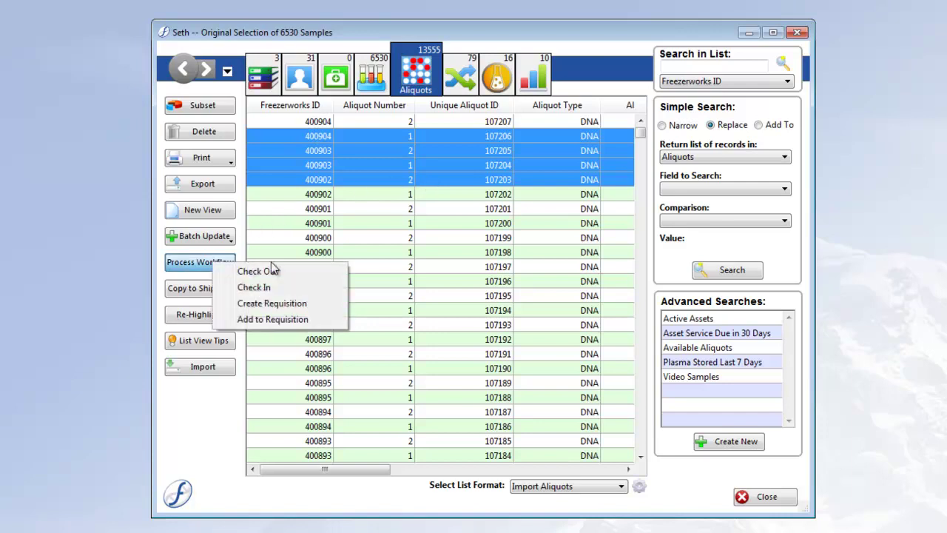
{"action": "left_click", "coordinate": [327, 274]}
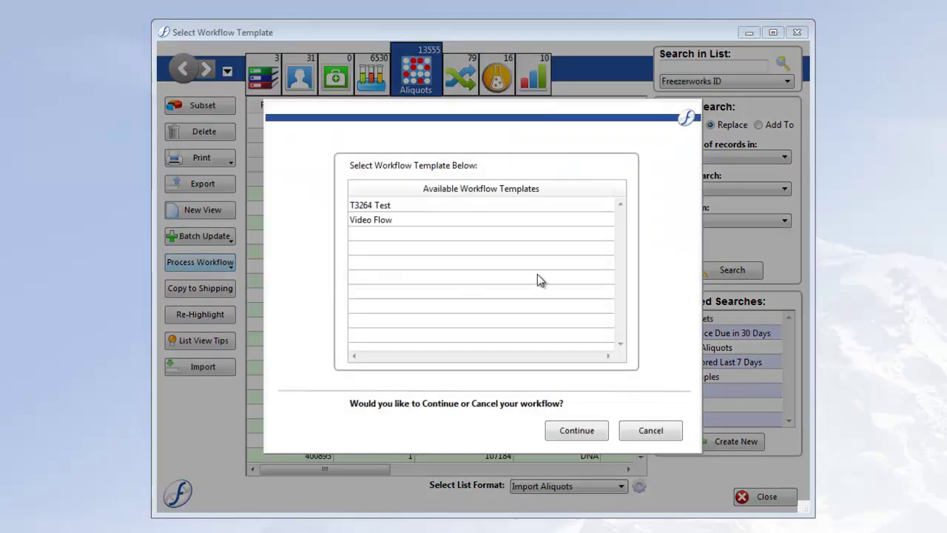
{"action": "left_click", "coordinate": [407, 220]}
{"action": "left_click", "coordinate": [574, 430]}
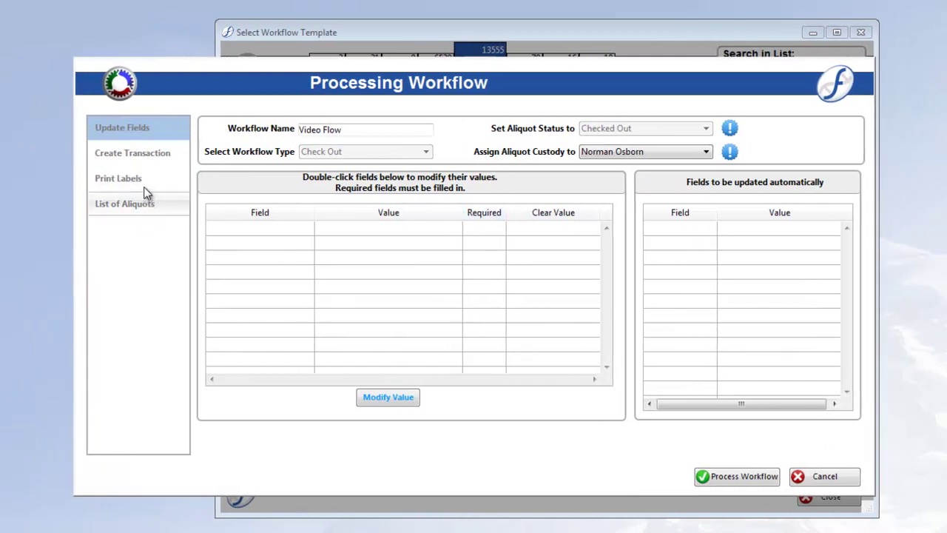
Set the workflow's label printer to ZDesigner ZD620 and process the workflow without a run name.
{"action": "left_click", "coordinate": [170, 181]}
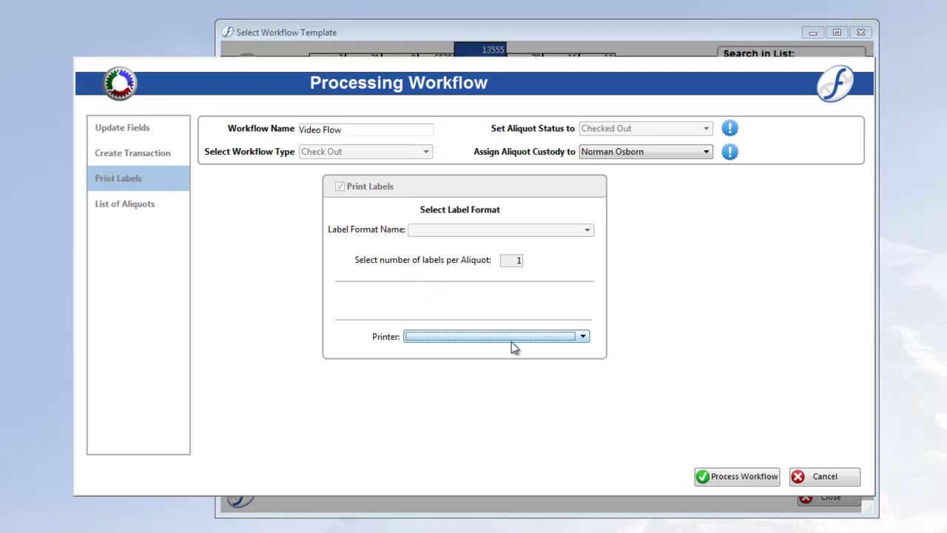
{"action": "left_click", "coordinate": [548, 338]}
{"action": "left_click", "coordinate": [459, 396]}
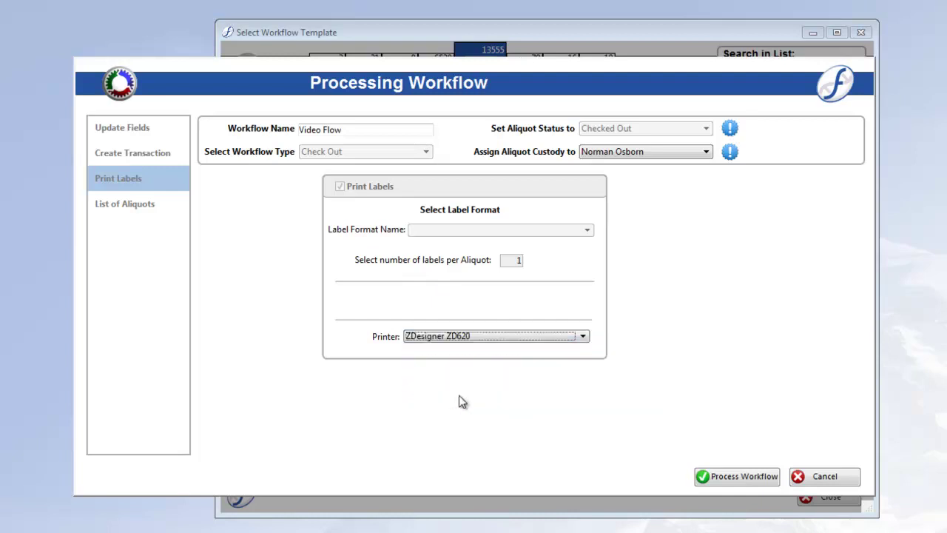
{"action": "left_click", "coordinate": [731, 477]}
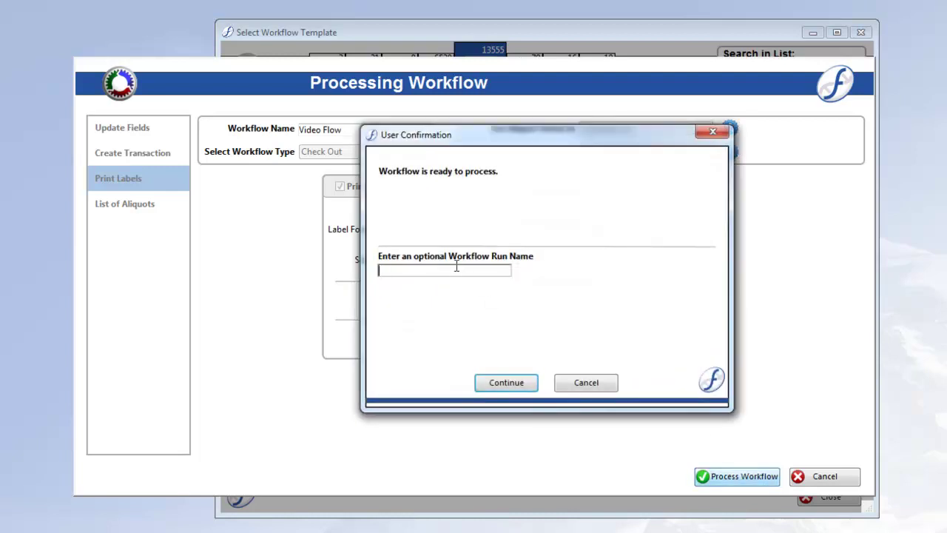
{"action": "left_click", "coordinate": [496, 383]}
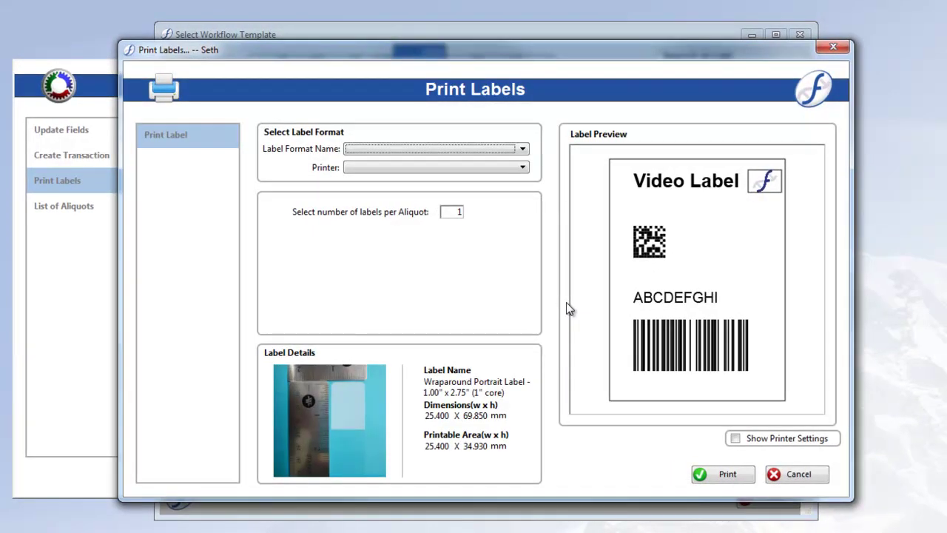
Choose the Video Label format and the ZDesigner ZD620 printer for the workflow's aliquot labels.
{"action": "left_click", "coordinate": [501, 148]}
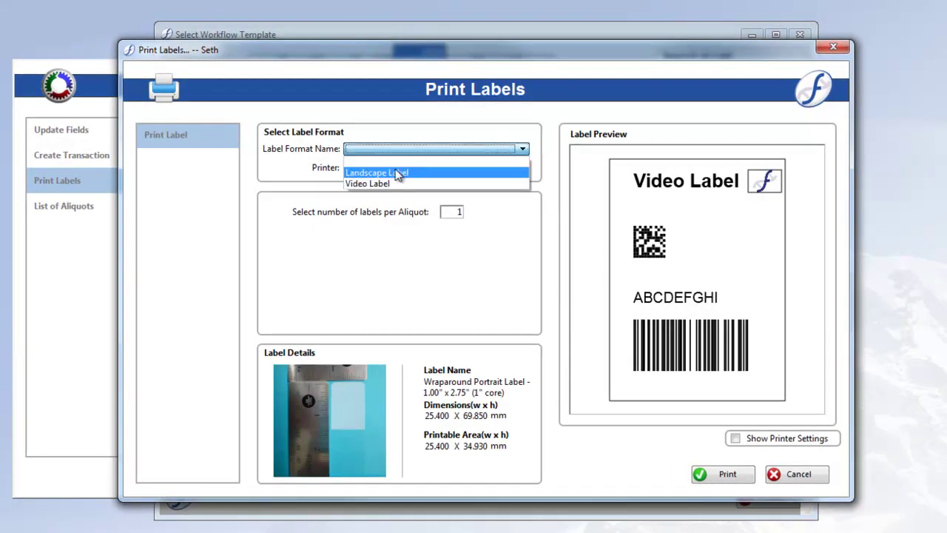
{"action": "left_click", "coordinate": [390, 187]}
{"action": "left_click", "coordinate": [428, 167]}
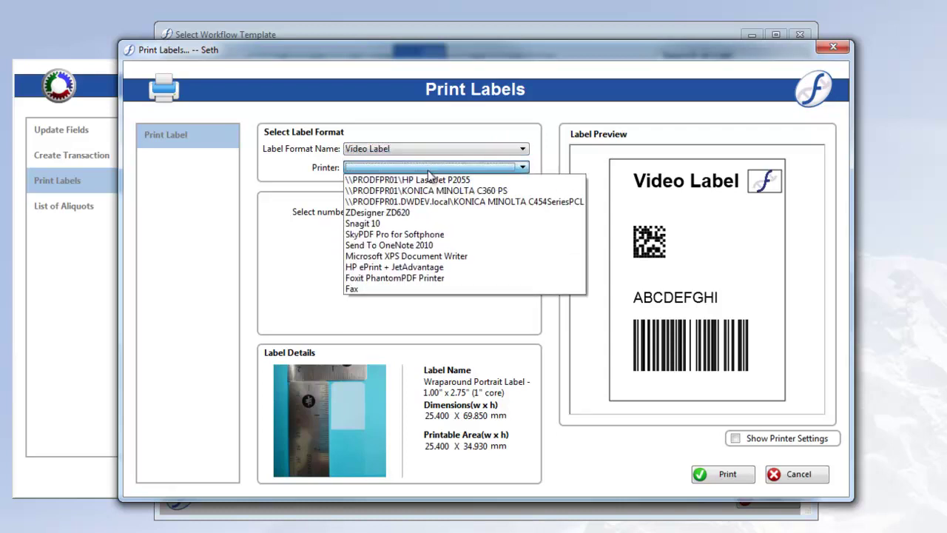
{"action": "left_click", "coordinate": [401, 212]}
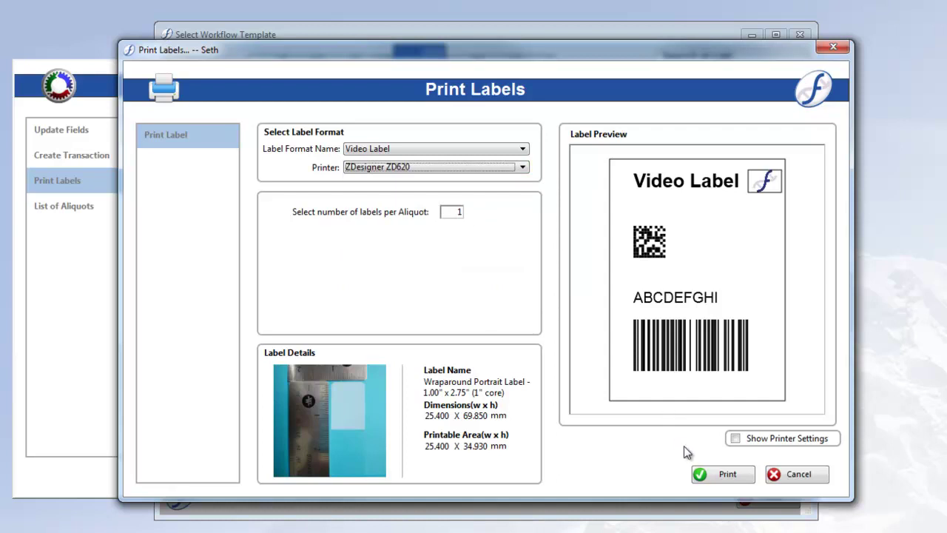
Print the workflow's aliquot labels and close the aliquot list window.
{"action": "left_click", "coordinate": [708, 474]}
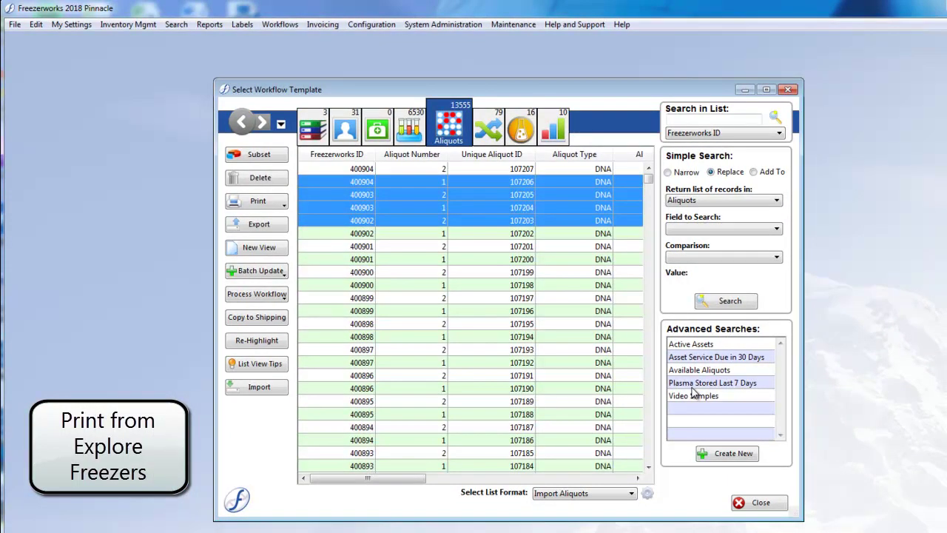
{"action": "left_click", "coordinate": [757, 503]}
Open Explore Freezers and display the contents of Box 1 in Rack A on the Top Shelf of DEMO Physical.
{"action": "left_click", "coordinate": [176, 25]}
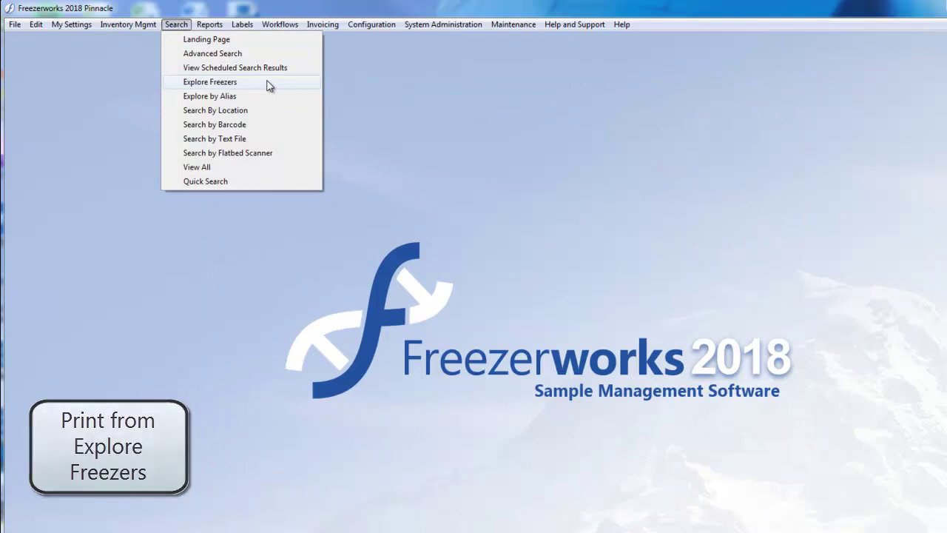
{"action": "left_click", "coordinate": [261, 82]}
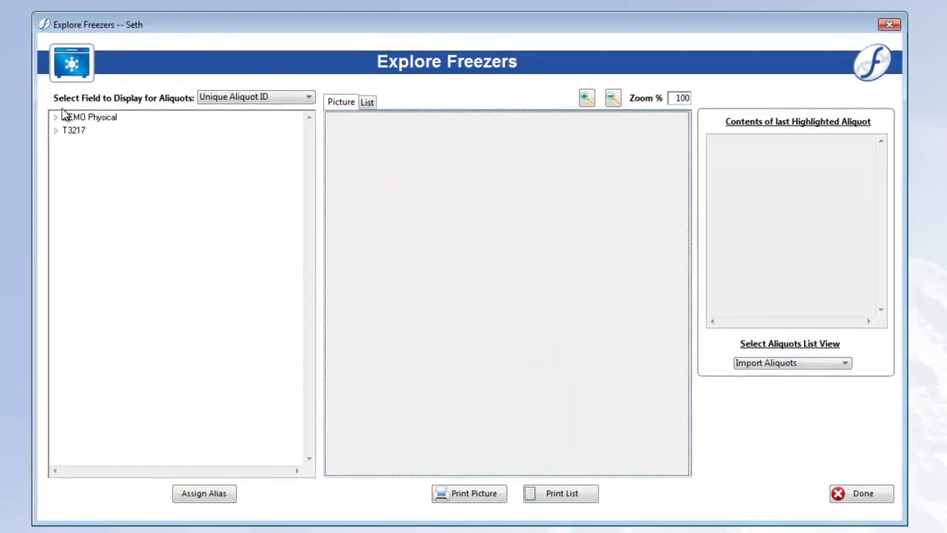
{"action": "double_click", "coordinate": [62, 119]}
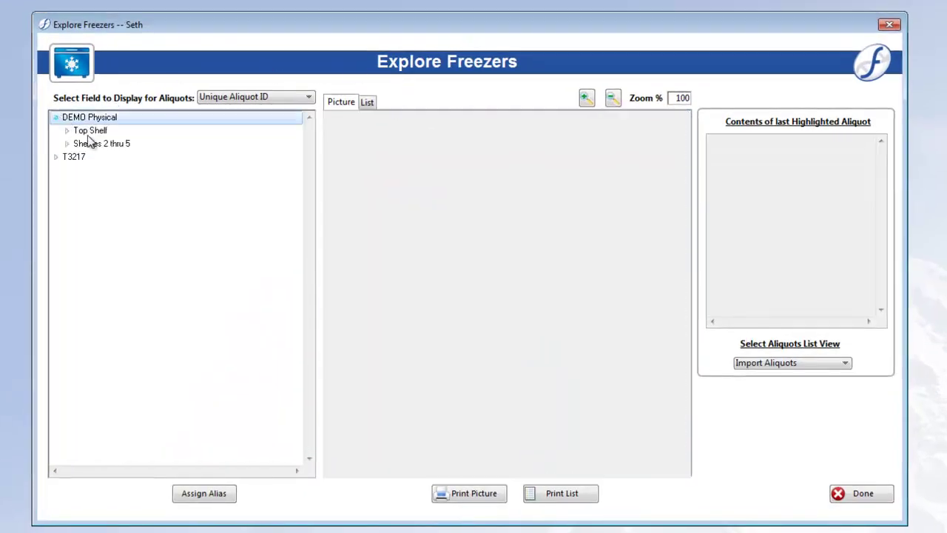
{"action": "double_click", "coordinate": [67, 133]}
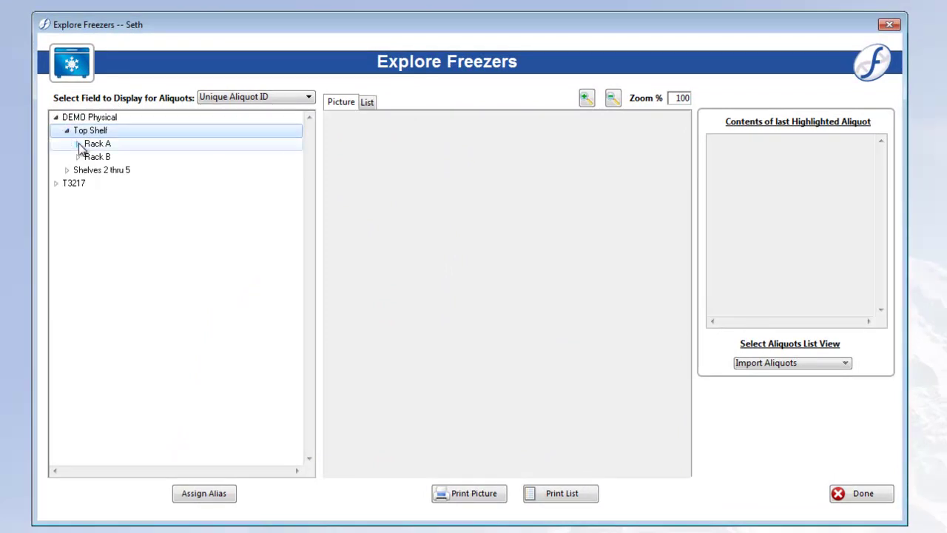
{"action": "double_click", "coordinate": [80, 146]}
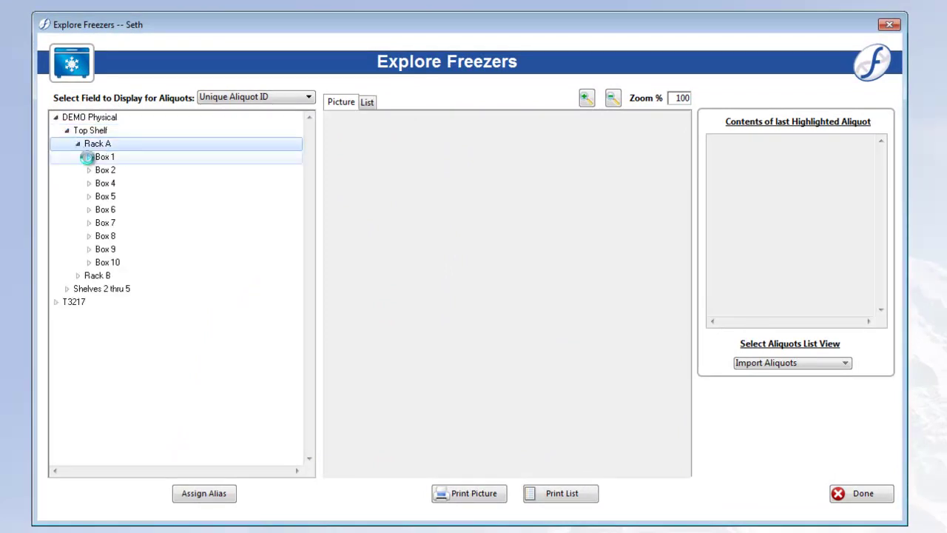
{"action": "double_click", "coordinate": [94, 157]}
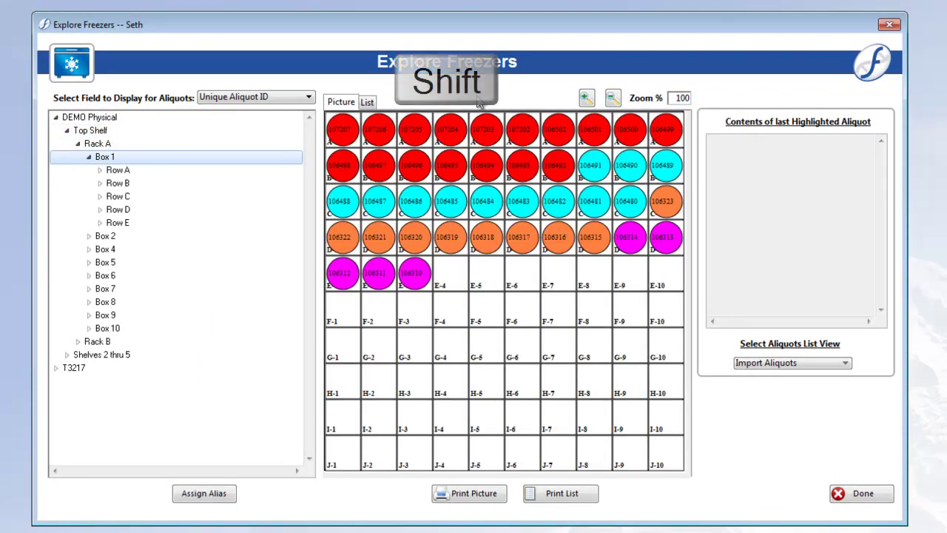
Select the aliquots in positions A-1 to A-5 of the box picture and start label printing for them.
{"action": "left_click", "coordinate": [353, 140], "text": "shift"}
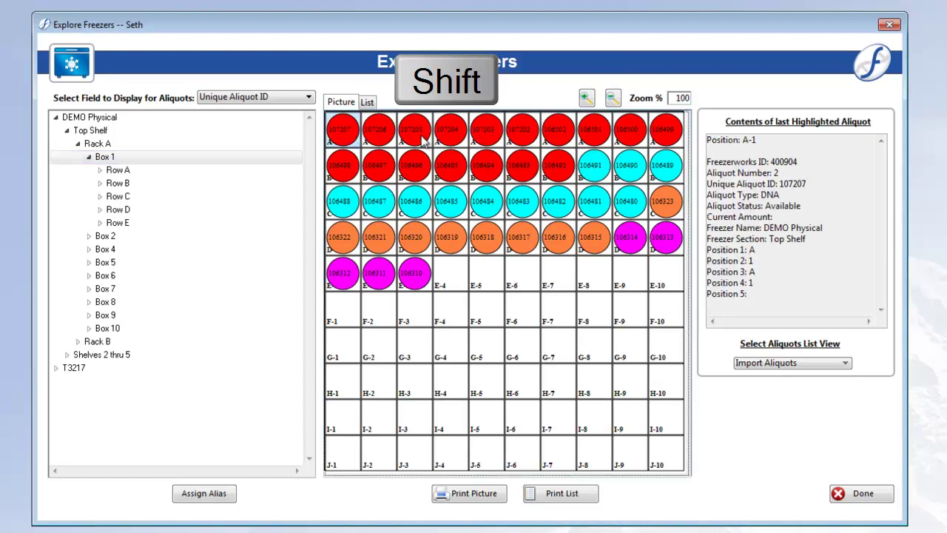
{"action": "left_click", "coordinate": [482, 143], "text": "shift"}
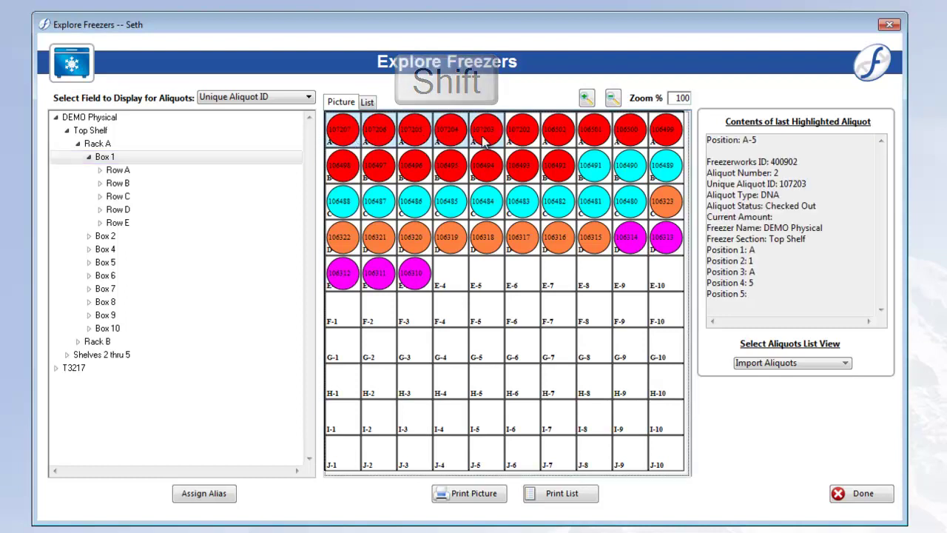
{"action": "right_click", "coordinate": [484, 141]}
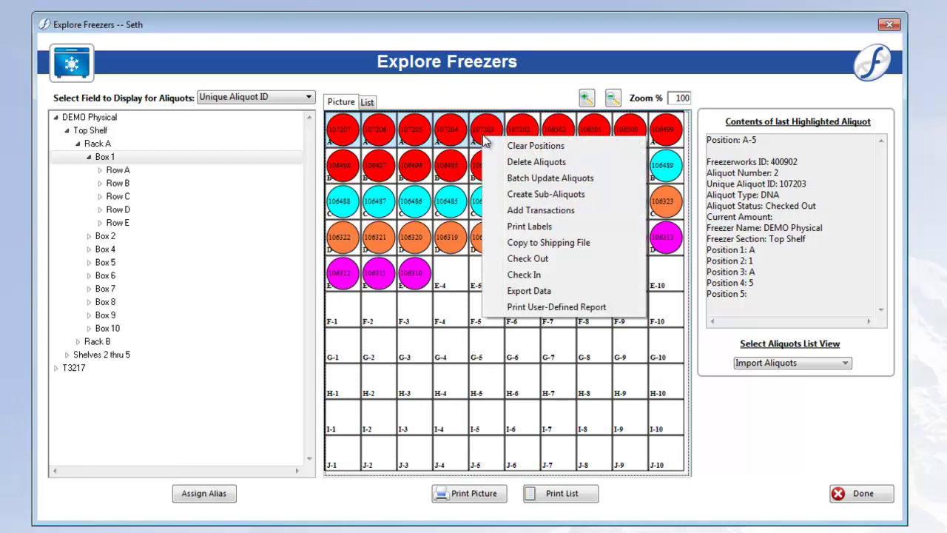
{"action": "left_click", "coordinate": [586, 227]}
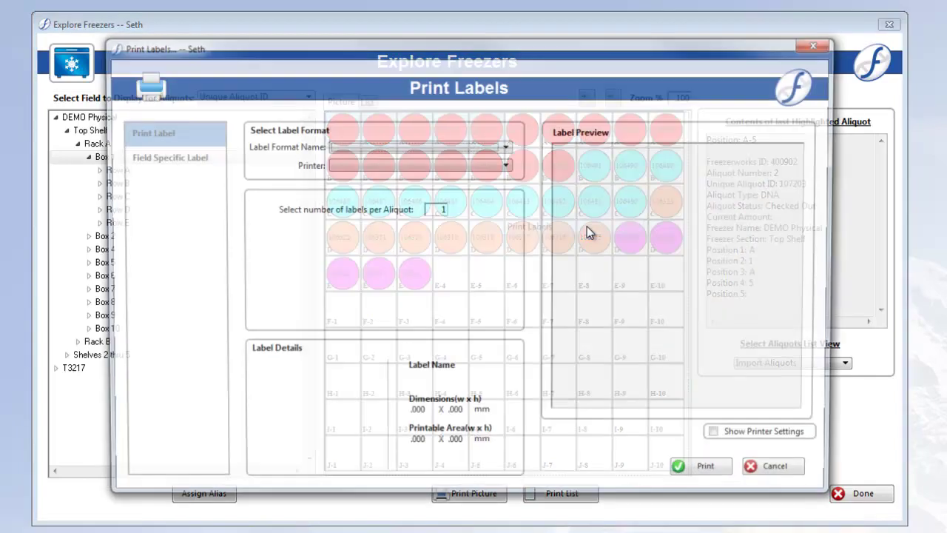
Print the selected aliquots' labels with the Video Label format on the ZDesigner ZD620 printer.
{"action": "left_click", "coordinate": [461, 146]}
{"action": "left_click", "coordinate": [368, 184]}
{"action": "left_click", "coordinate": [397, 169]}
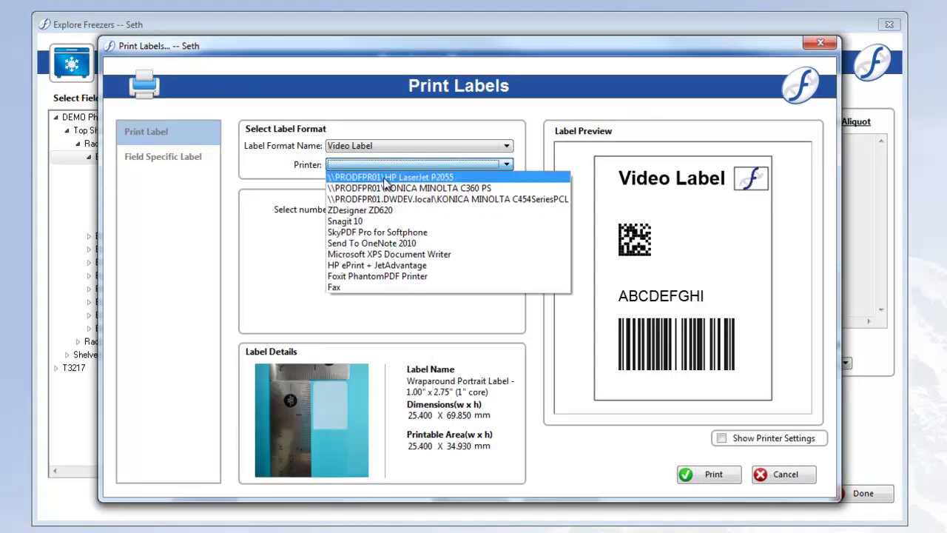
{"action": "left_click", "coordinate": [475, 213]}
{"action": "left_click", "coordinate": [709, 475]}
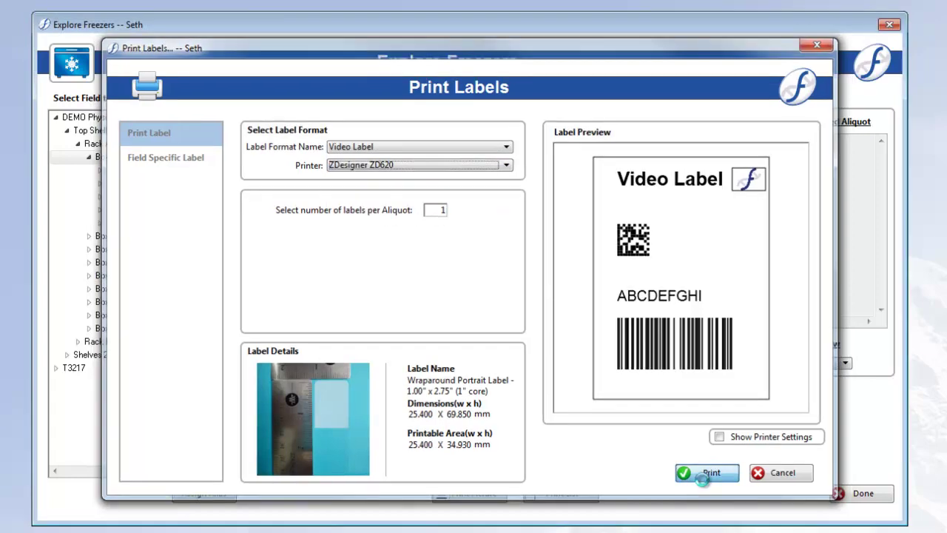